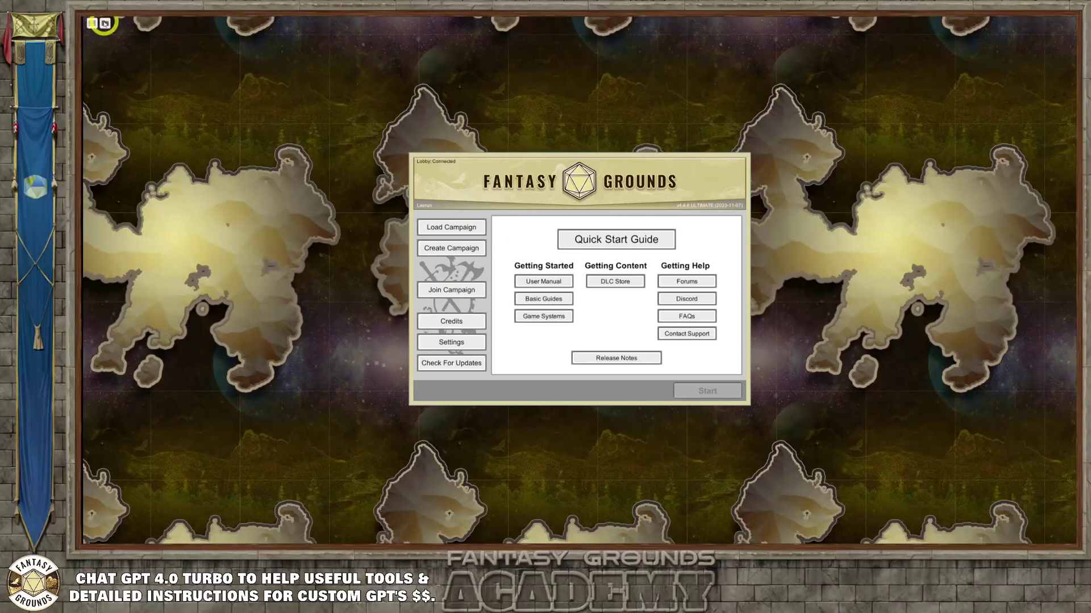
Open the Fantasy Grounds data folder and examine the campaigns, extensions, images, tokens, portraits and modules subfolders
left_click(106, 24)
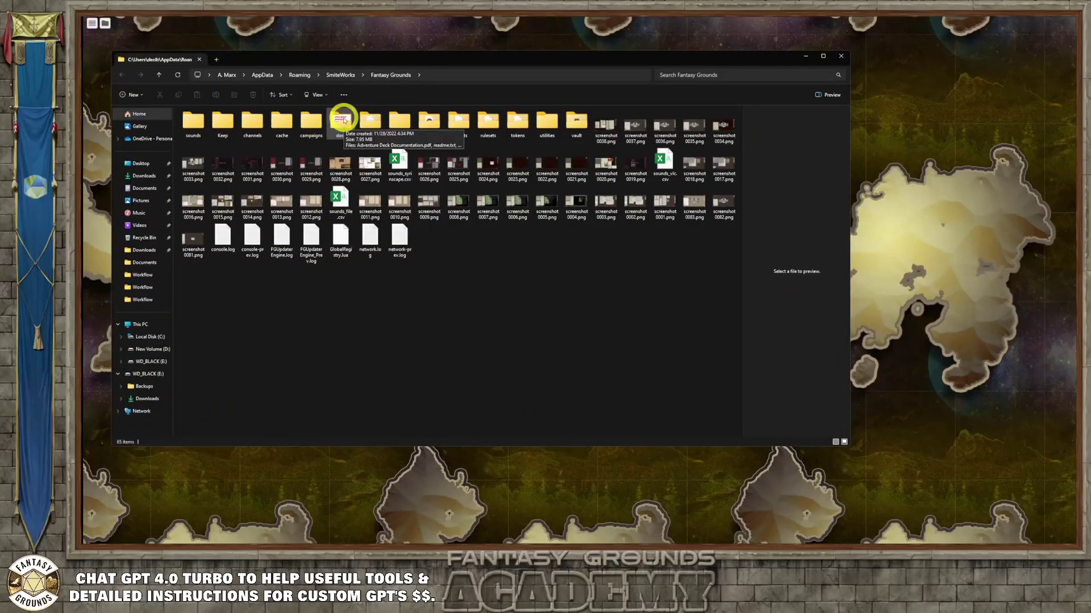
left_click(315, 123)
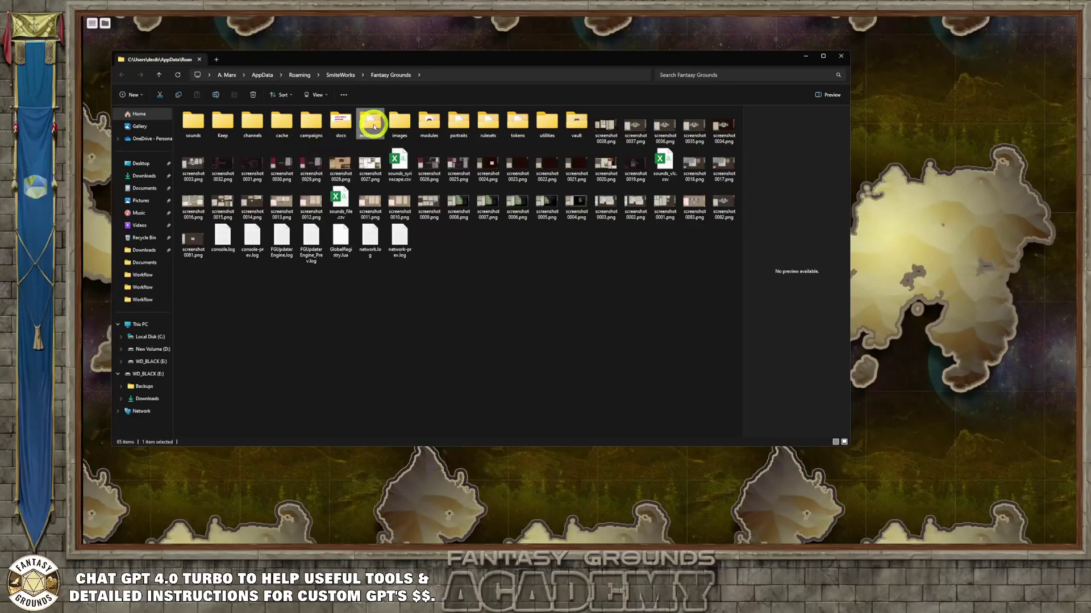
left_click(372, 127)
left_click(403, 124)
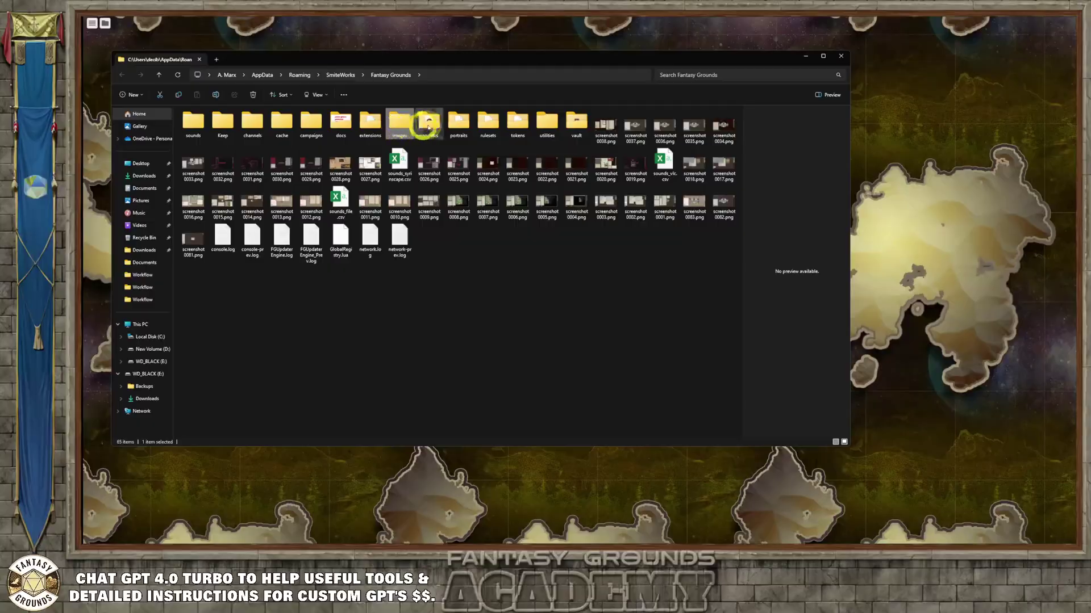
left_click(518, 126)
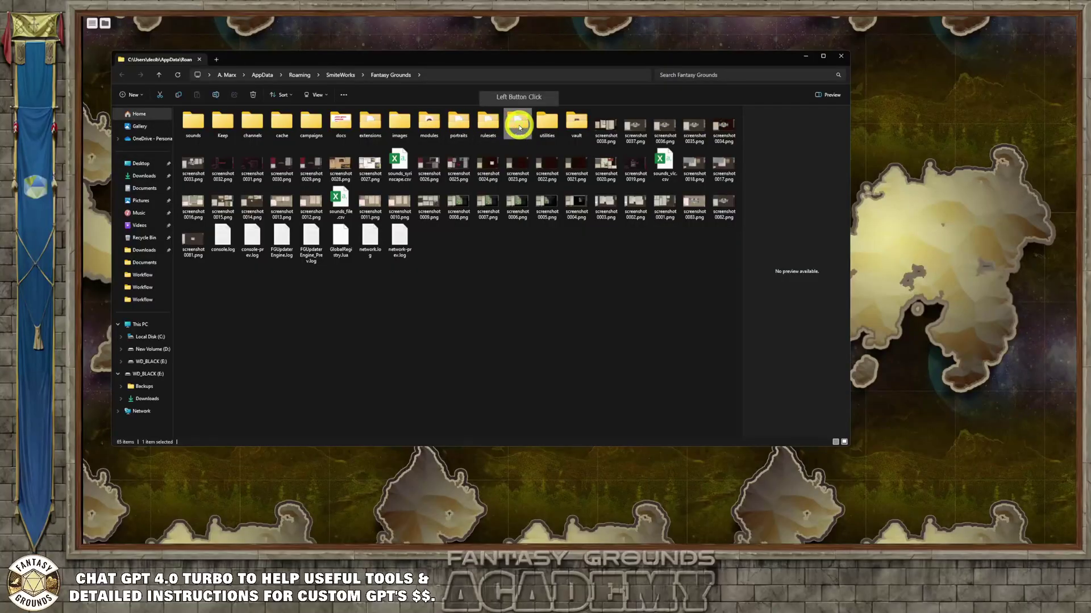
left_click(457, 122)
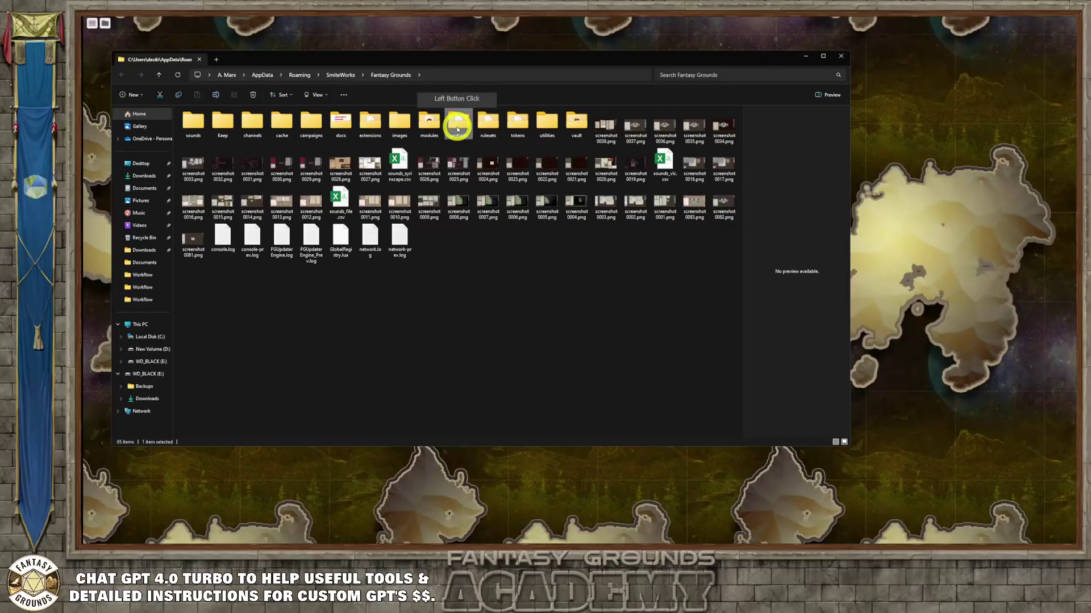
left_click(429, 128)
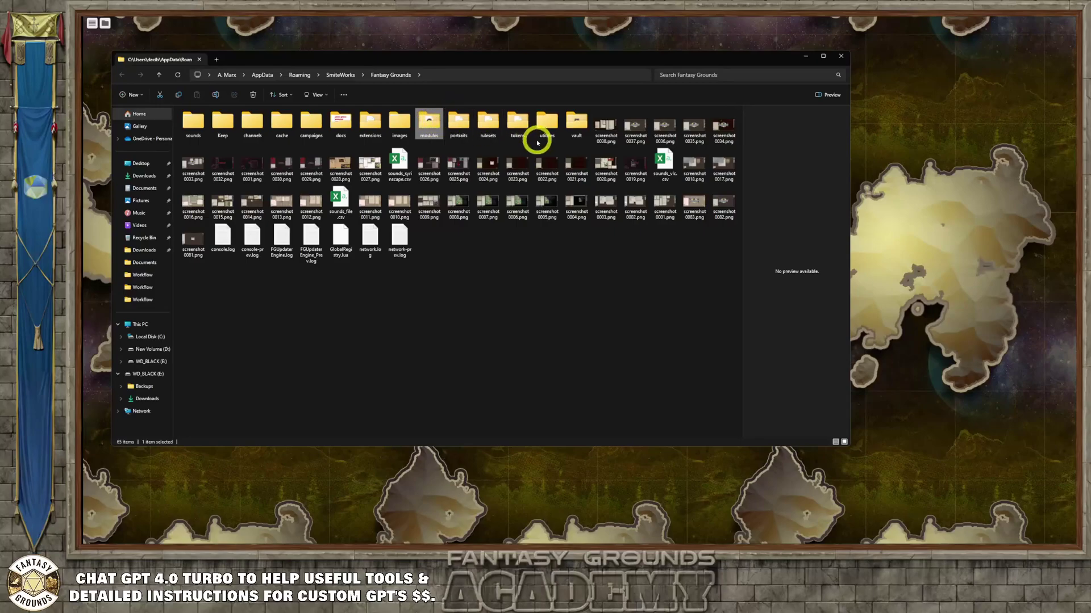
Open the vault folder and look through its DAT files
left_click(576, 125)
double_click(576, 125)
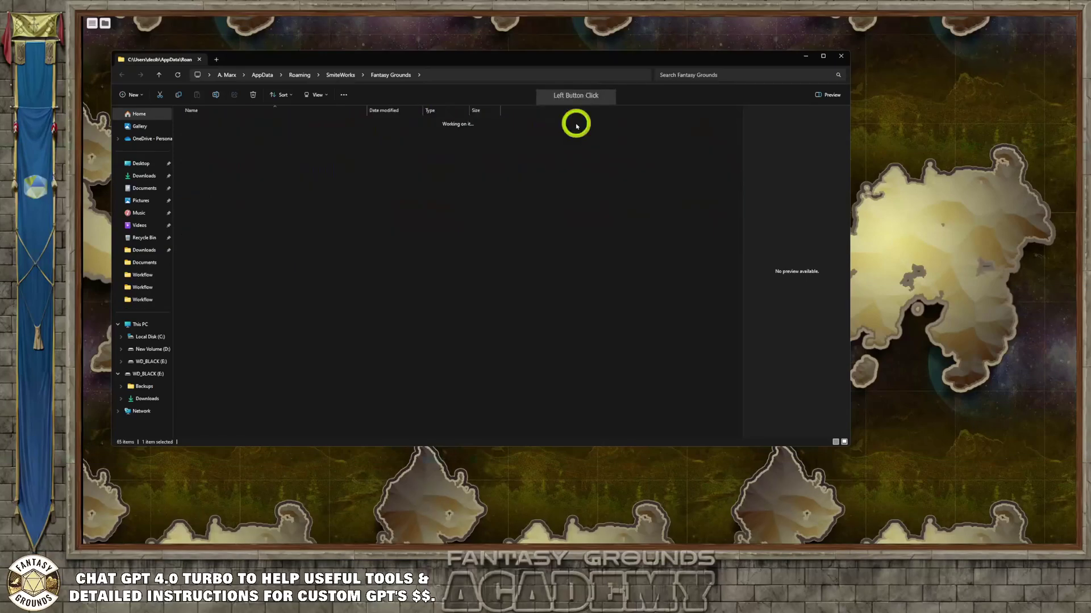
scroll(292, 287, "down", 15)
scroll(278, 300, "down", 10)
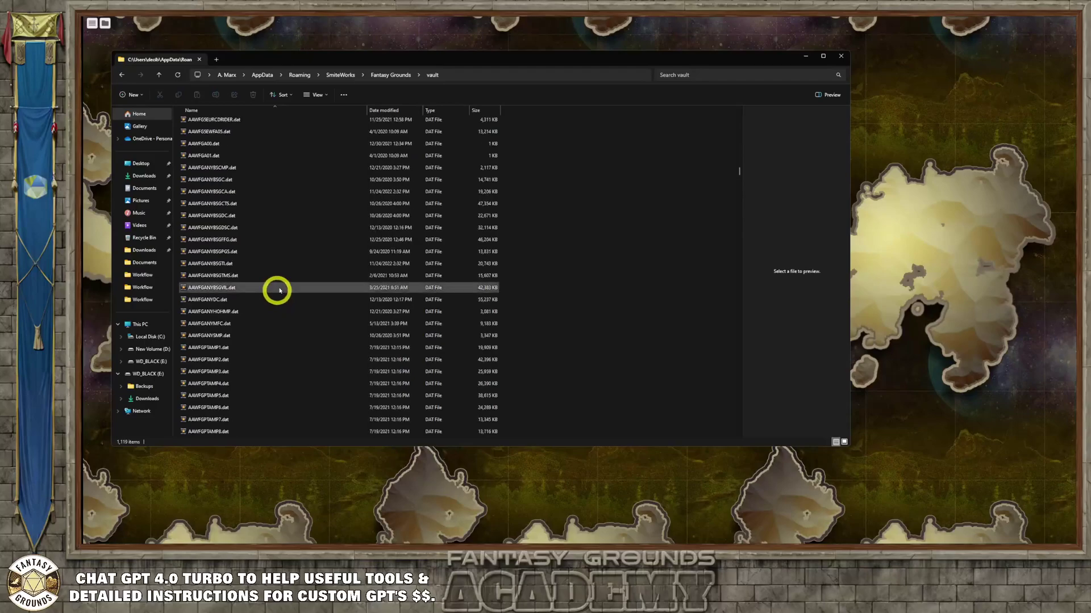
Sort the vault files by size, largest first, and examine the file names and sizes down the list
left_click(490, 110)
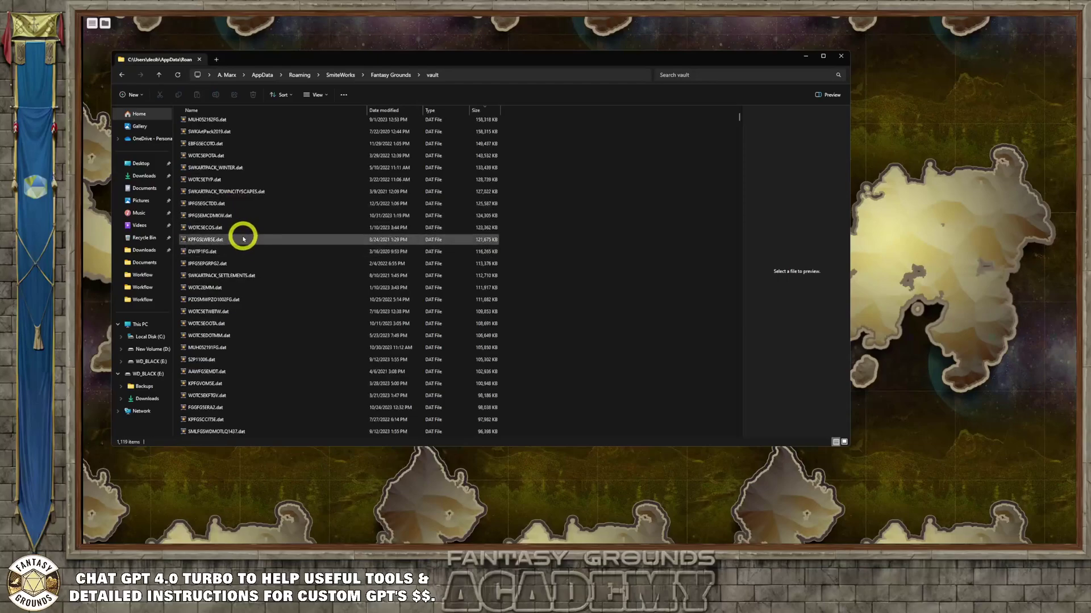
scroll(243, 270, "down", 3)
scroll(241, 275, "down", 20)
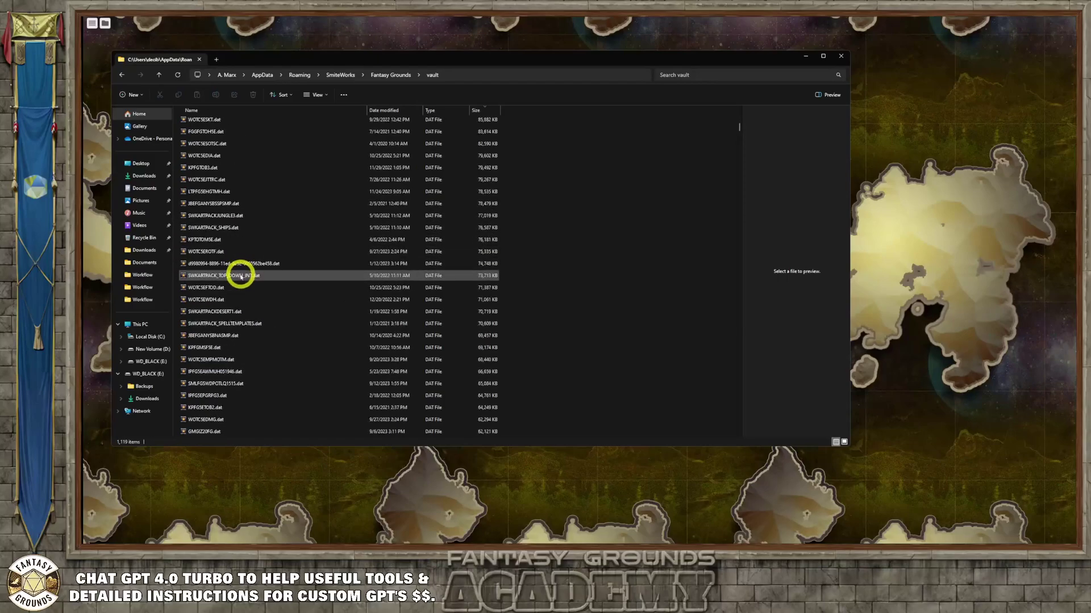
scroll(241, 275, "down", 5)
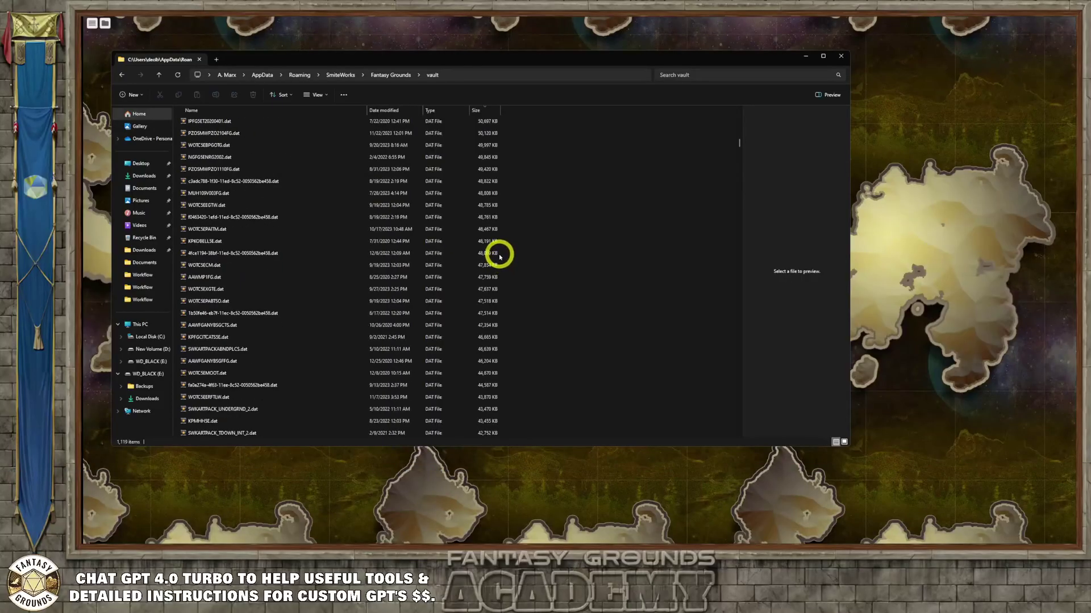
scroll(496, 250, "up", 3)
scroll(498, 253, "up", 12)
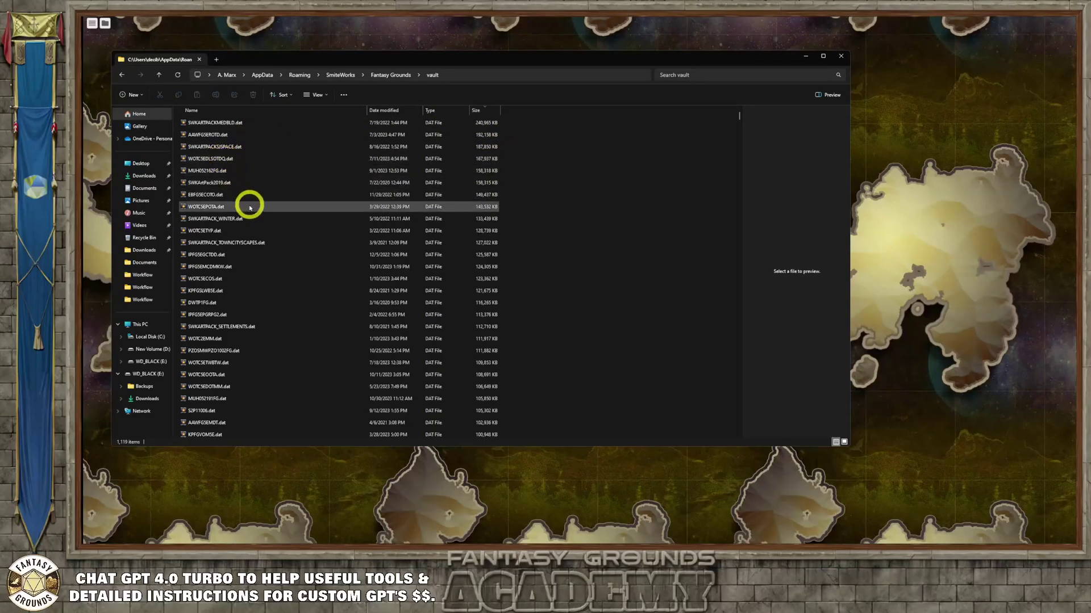
scroll(263, 263, "down", 15)
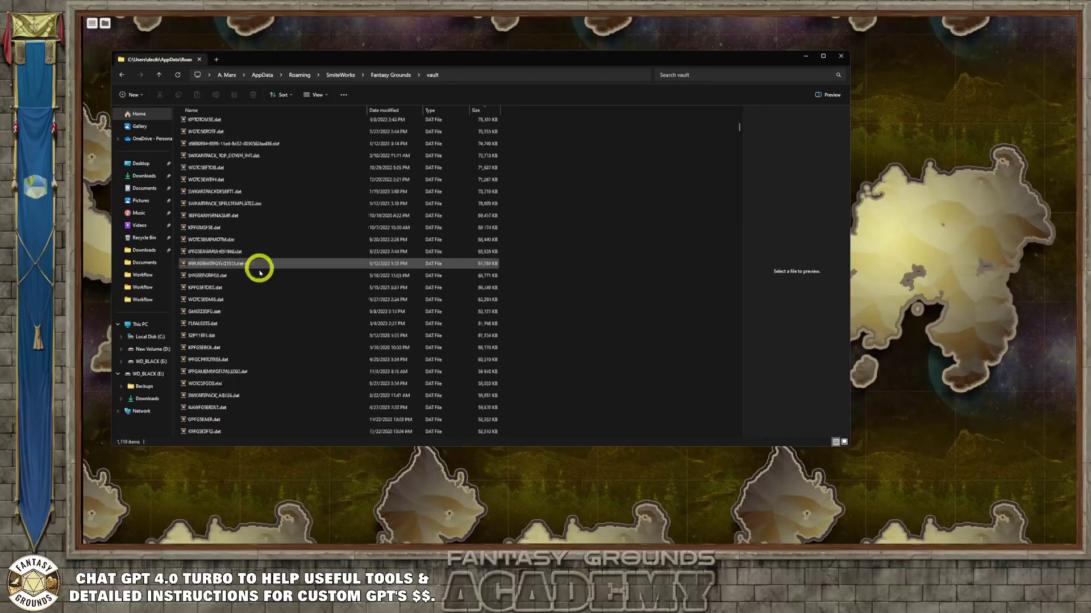
scroll(259, 276, "down", 3)
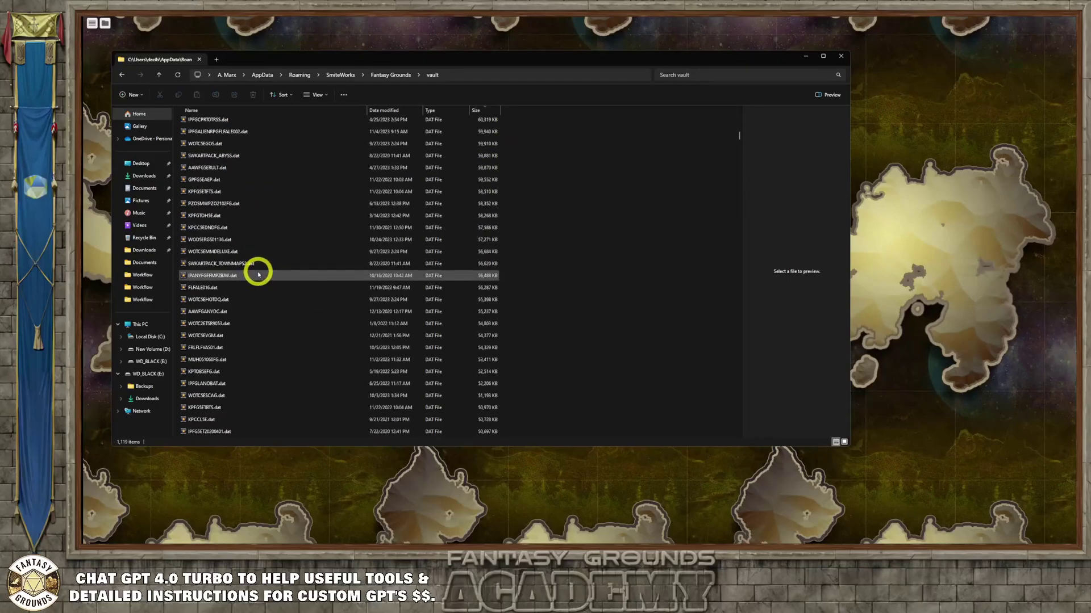
scroll(258, 275, "down", 3)
scroll(258, 272, "down", 3)
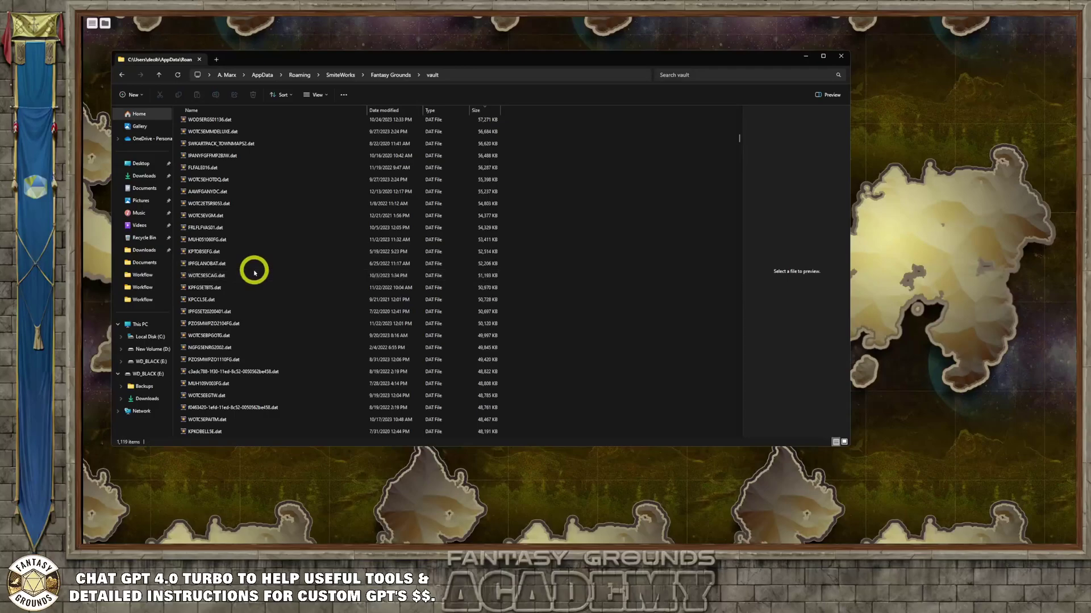
scroll(255, 272, "down", 20)
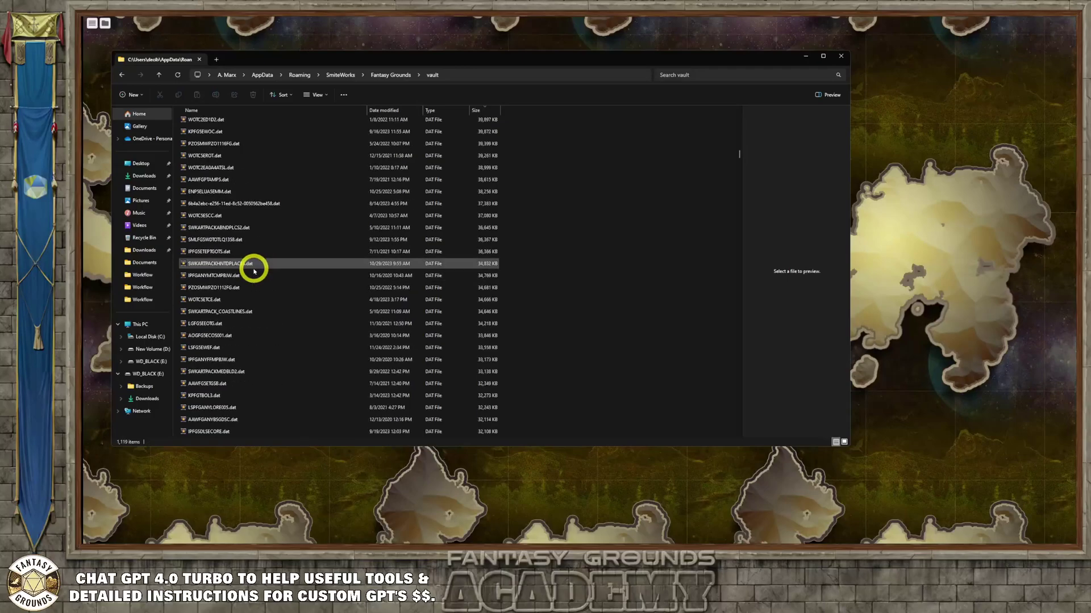
scroll(254, 270, "down", 13)
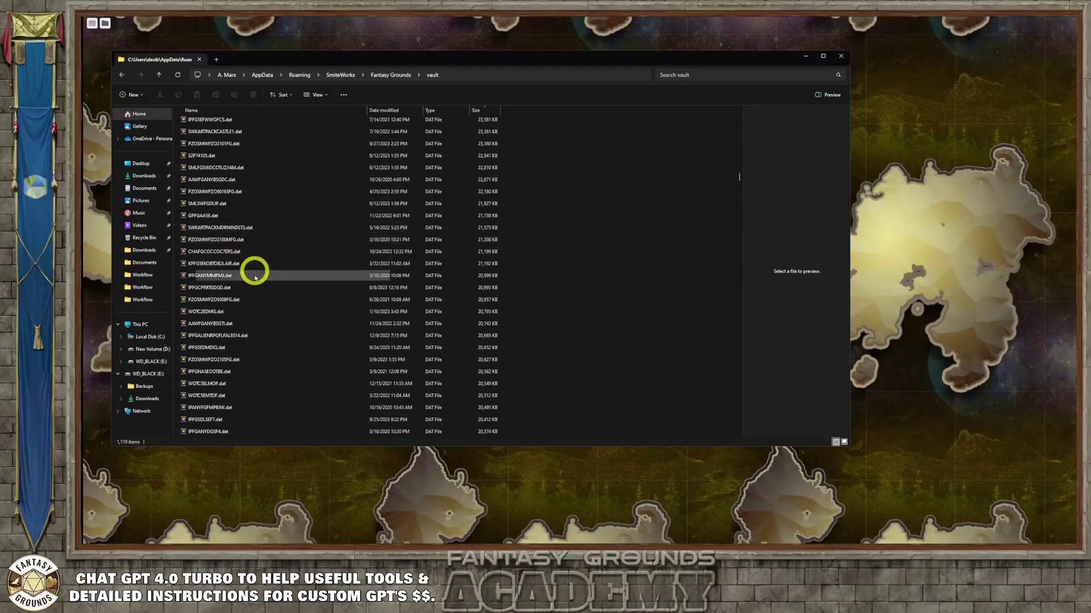
scroll(239, 295, "down", 5)
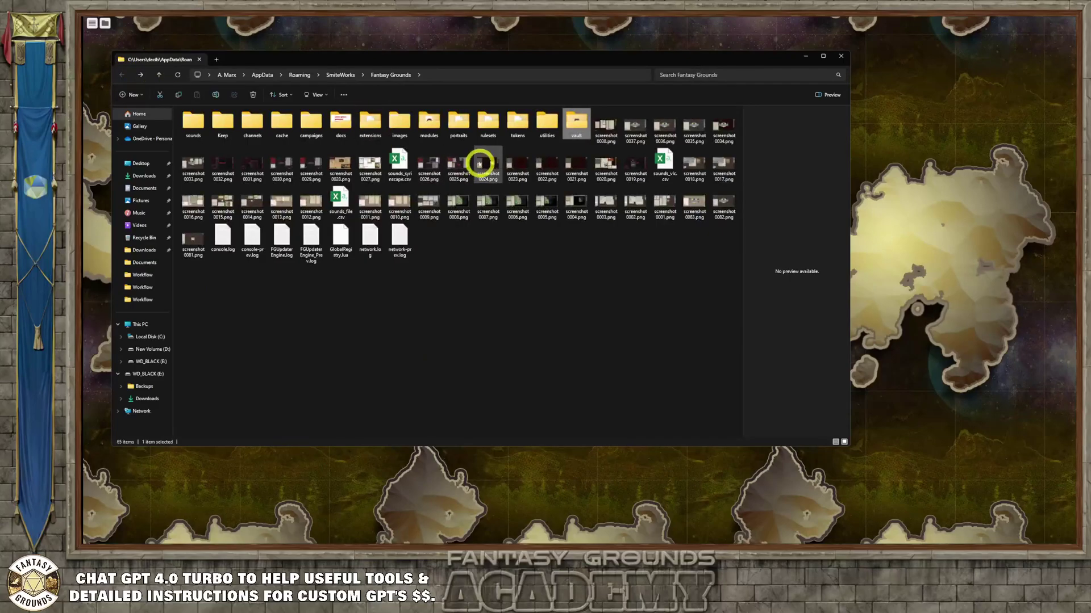
Inspect the files of the DnD5e The Oracle of Three campaign in the campaigns folder, and return to the Fantasy Grounds folder
double_click(309, 119)
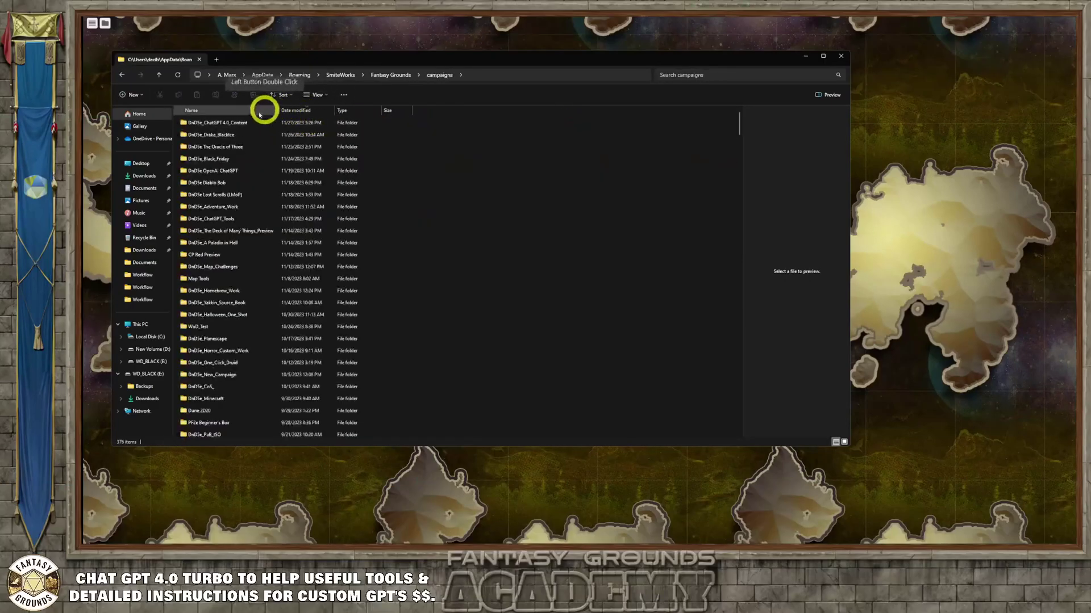
double_click(220, 148)
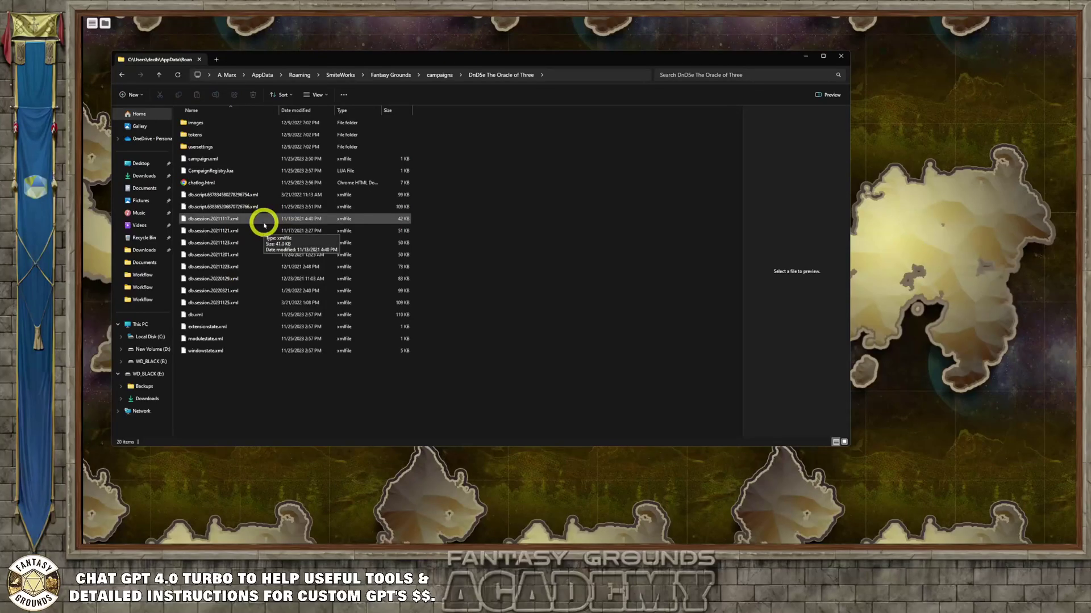
left_click(121, 75)
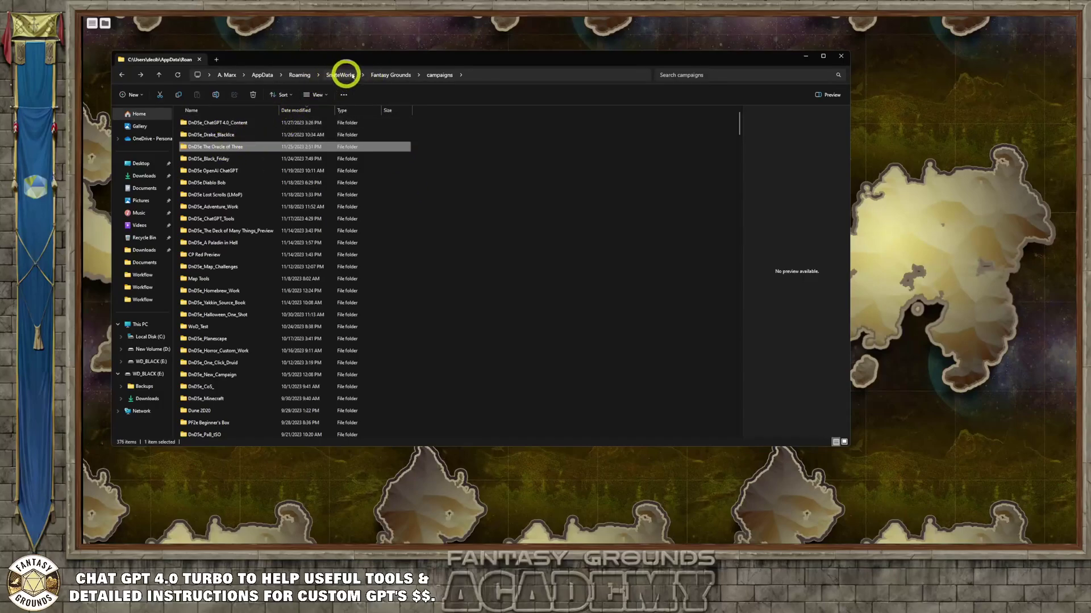
left_click(437, 75)
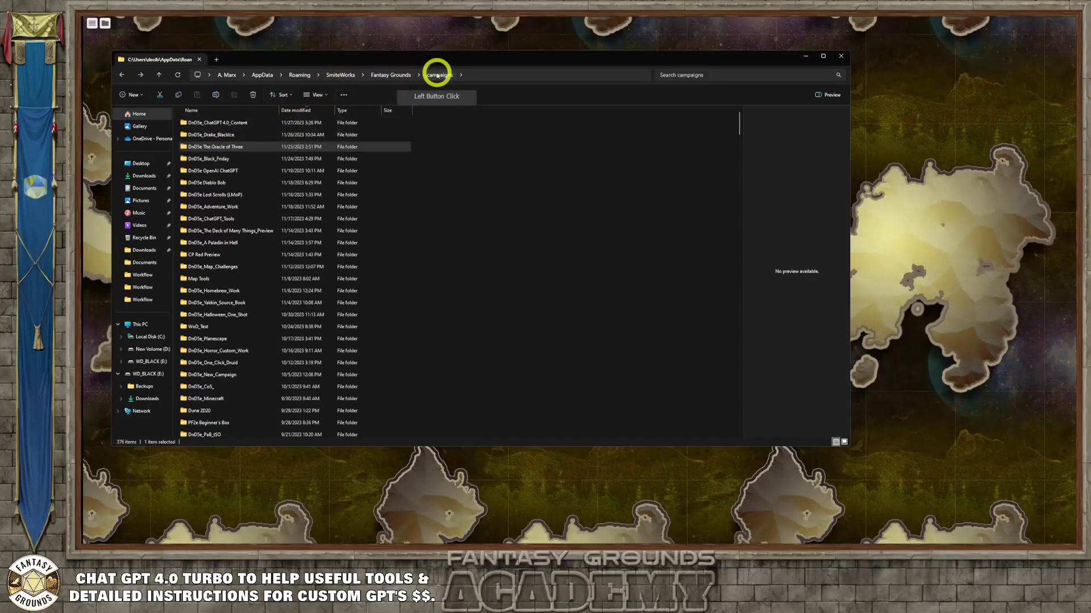
left_click(378, 75)
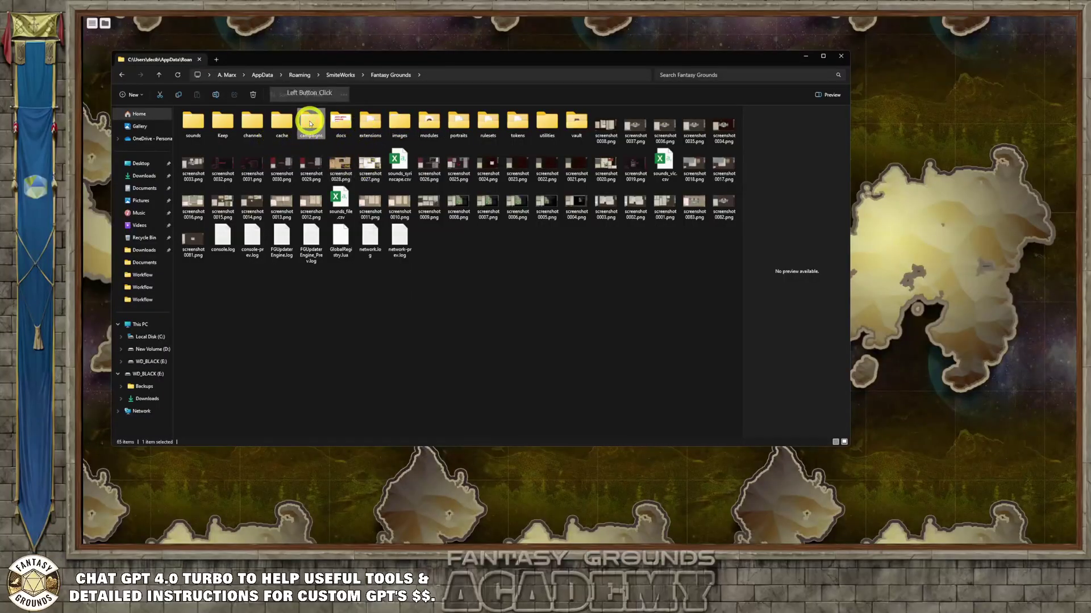
Select the campaigns, images, extensions, modules, portraits and tokens folders together
left_click(400, 125, "ctrl")
left_click(370, 122, "ctrl")
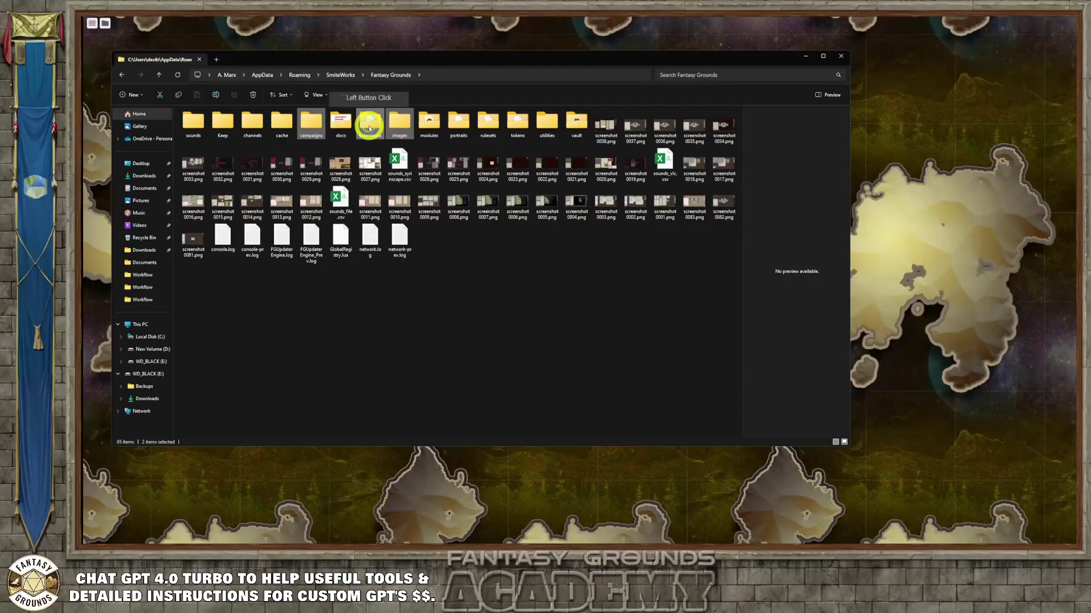
left_click(429, 122, "ctrl")
left_click(450, 128, "ctrl")
left_click(516, 122, "ctrl")
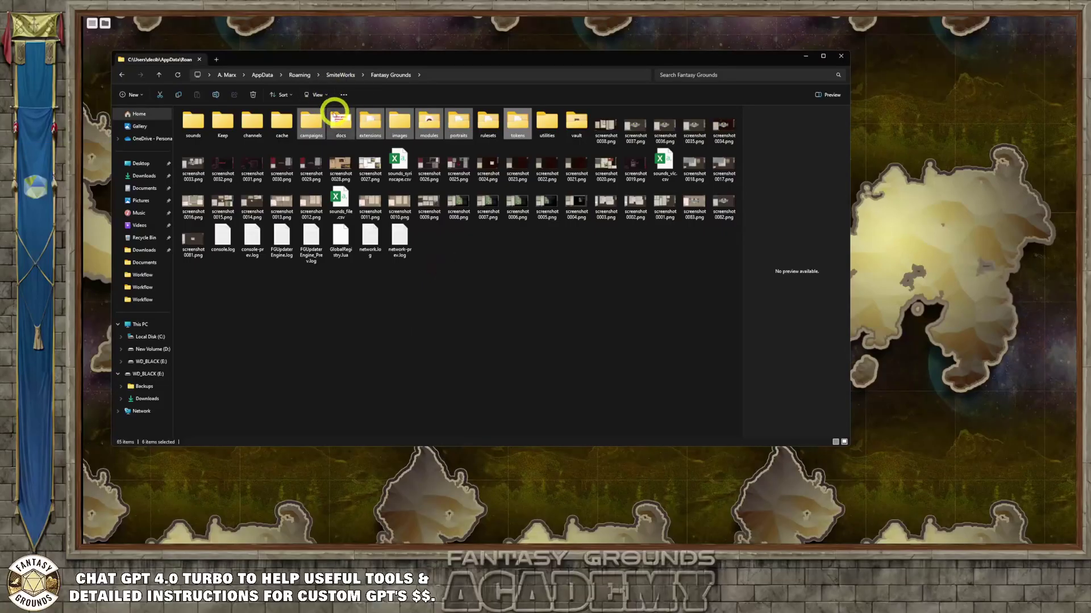
Reselect campaigns and add the modules, extensions, portraits, tokens and images folders, ending with only the screenshot0030.png file selected
left_click(312, 131)
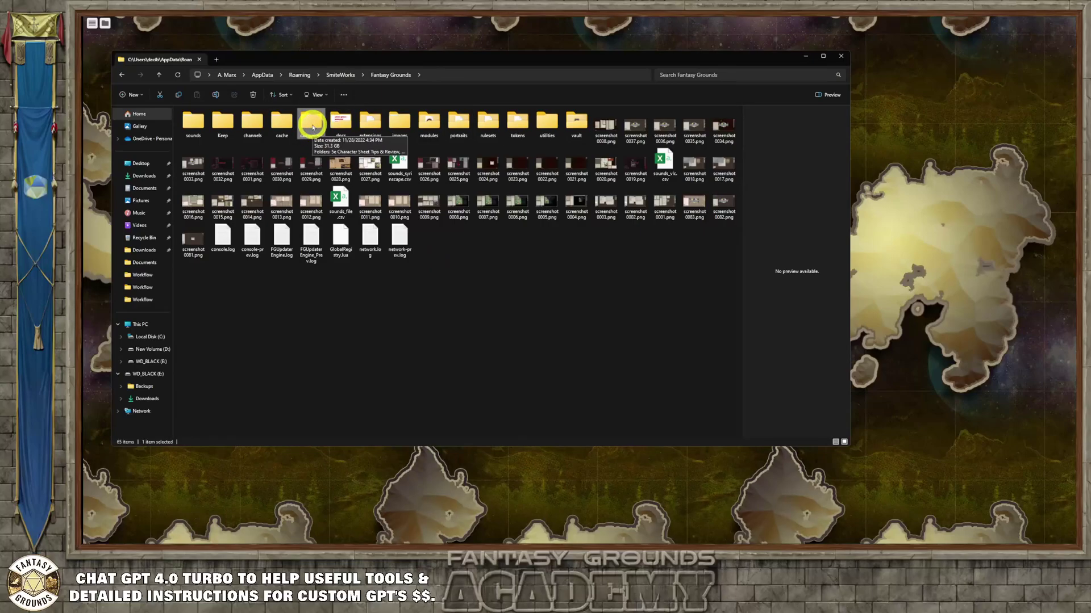
left_click(429, 122, "ctrl")
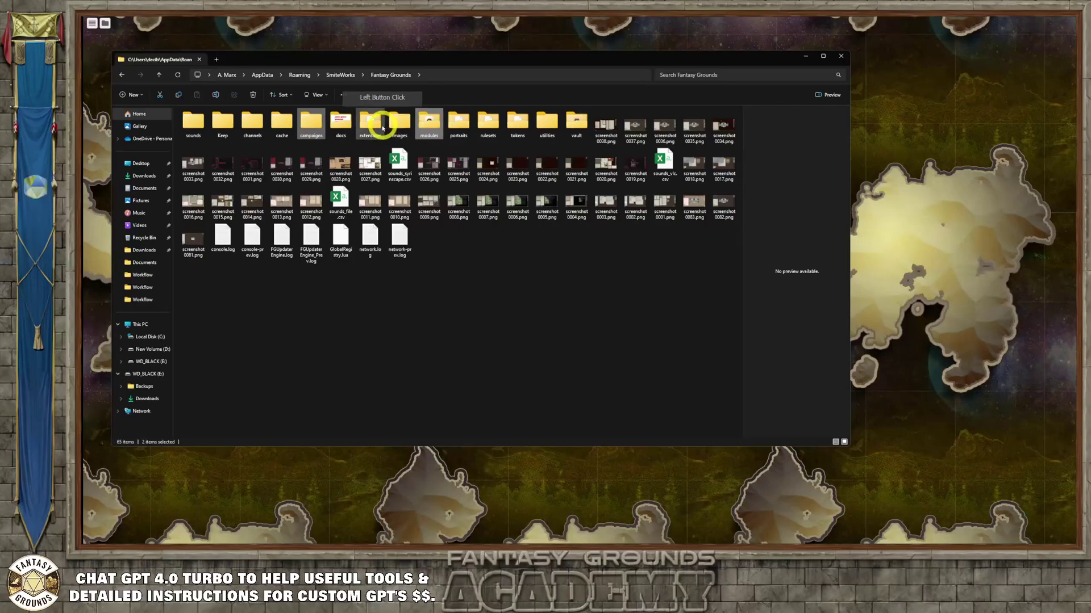
left_click(383, 124, "ctrl")
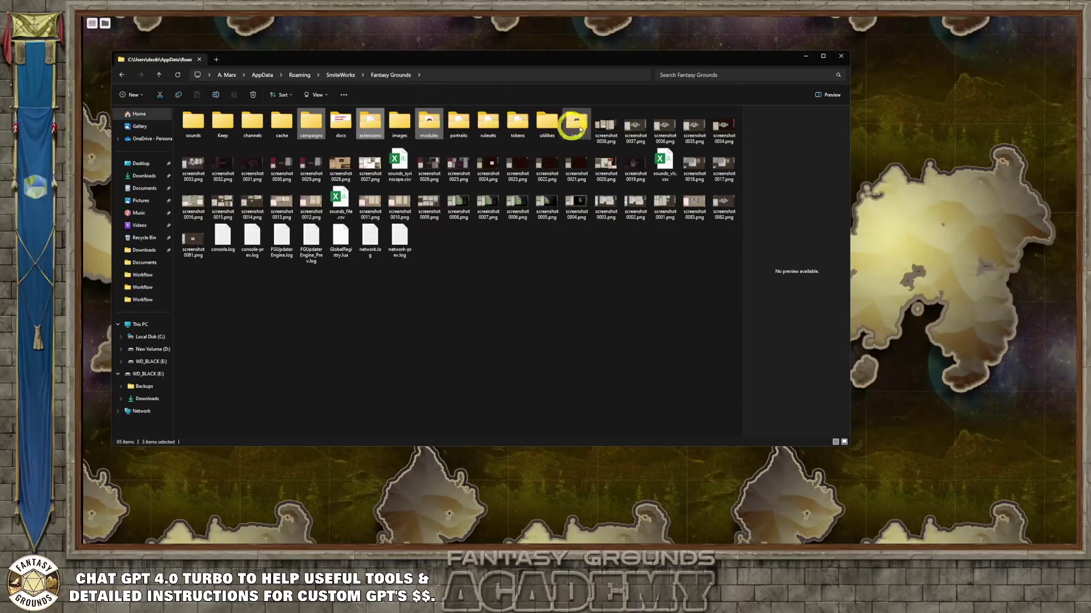
left_click(462, 124, "ctrl")
left_click(516, 120, "ctrl")
left_click(391, 133, "ctrl")
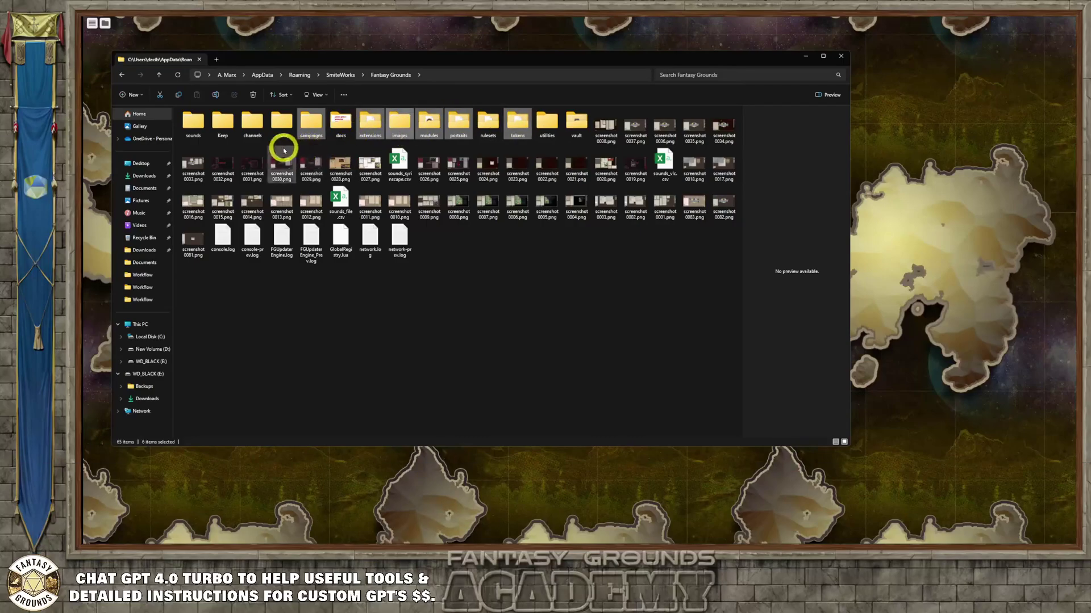
left_click(282, 166)
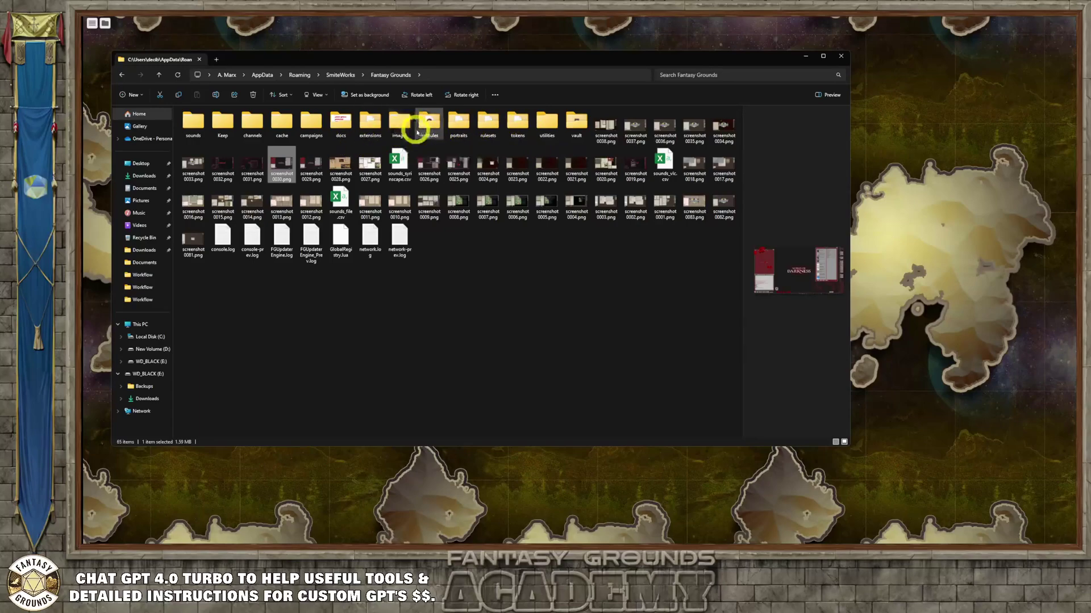
mouse_move(418, 133)
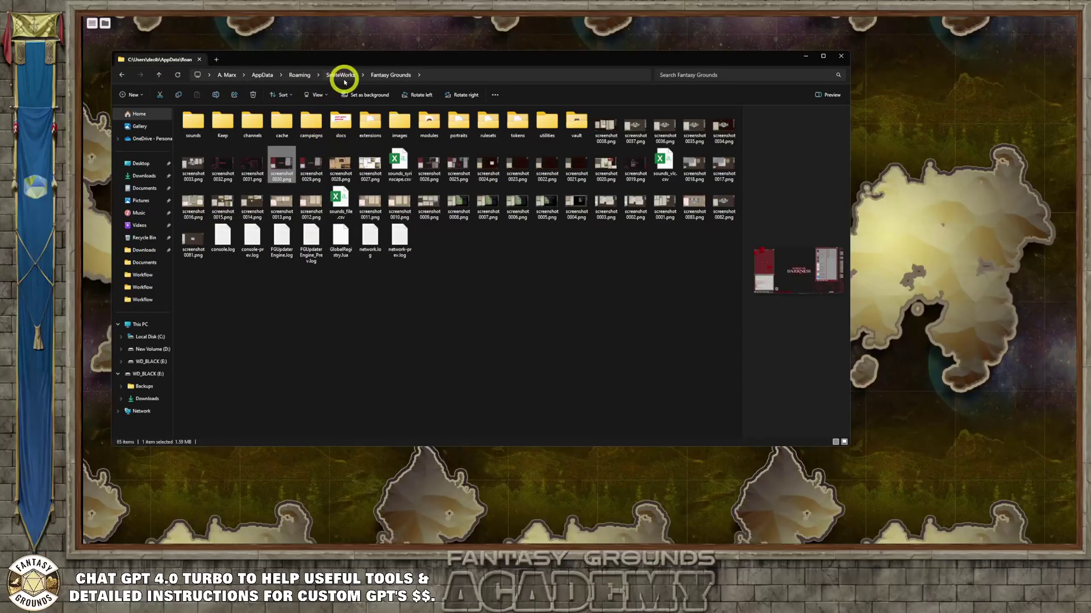
Close the data folder window and look through the list of existing campaigns that can be loaded
left_click(848, 54)
left_click(453, 227)
left_click(512, 238)
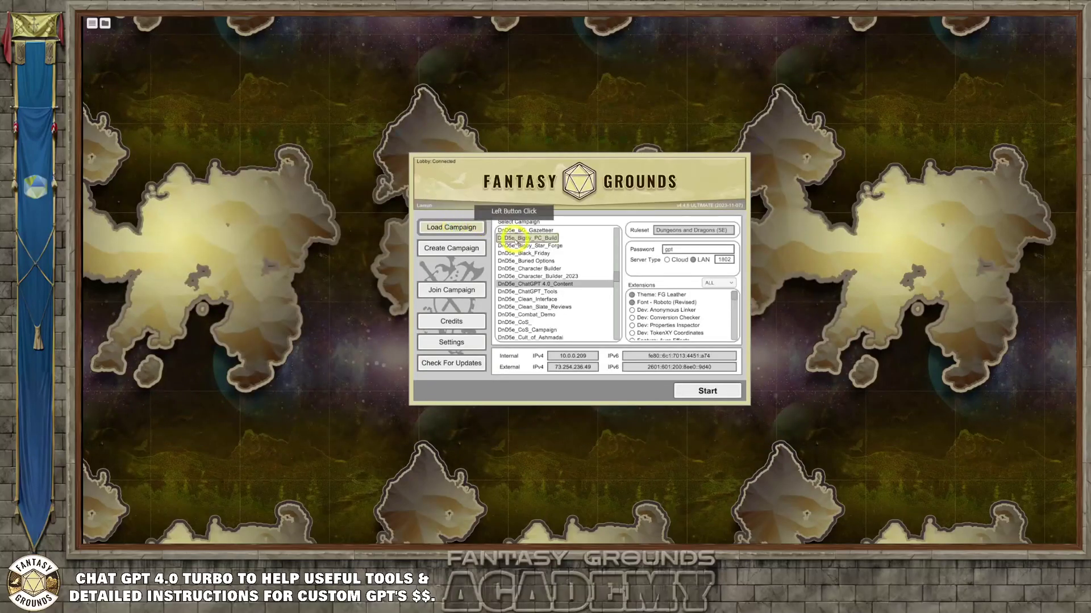
scroll(536, 292, "up", 3)
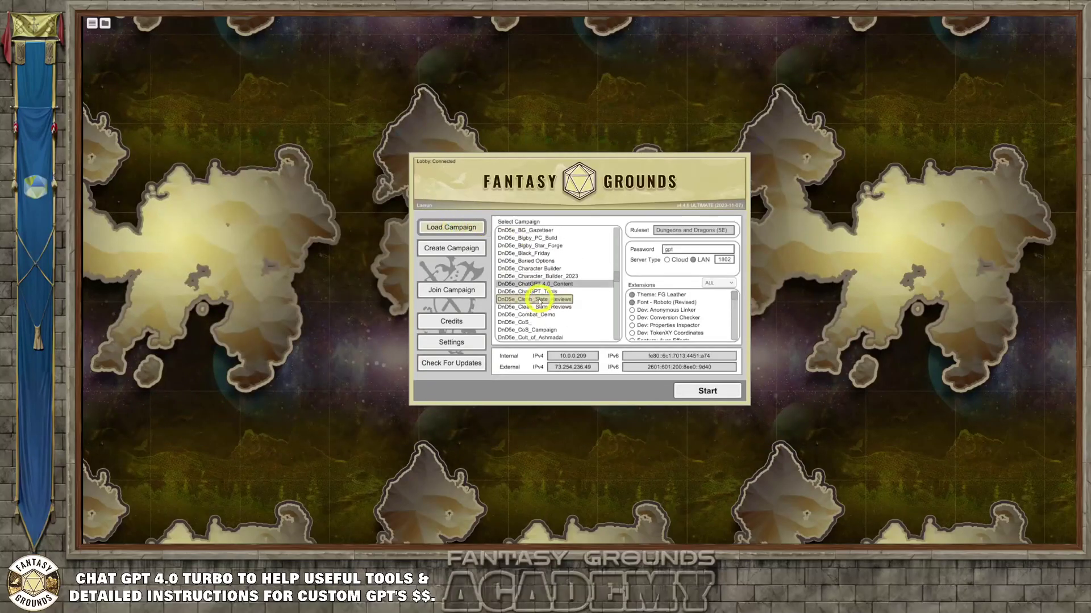
Begin creating a campaign with the Dungeons and Dragons (5E) ruleset
left_click(454, 253)
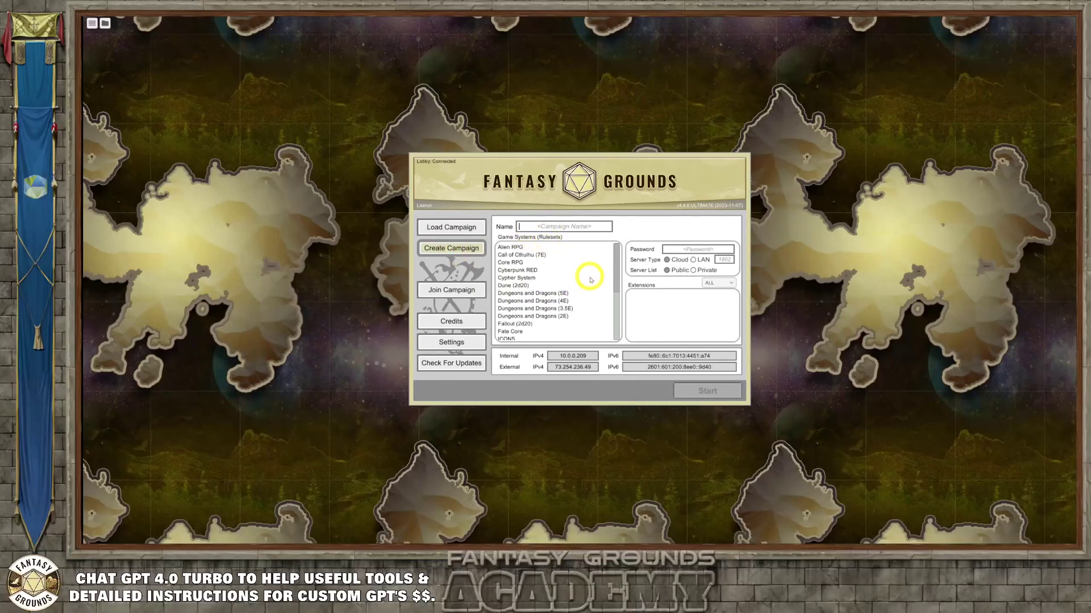
left_click(540, 293)
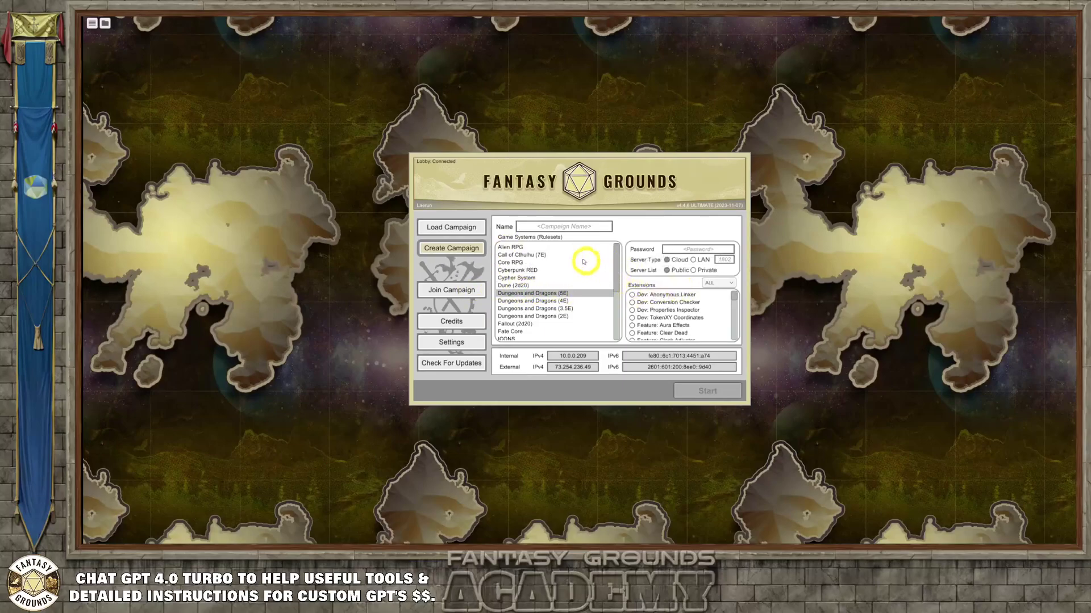
Name the new campaign DnD5e_Tutorial_FGU and set its server type to LAN
left_click(562, 229)
type("DnD")
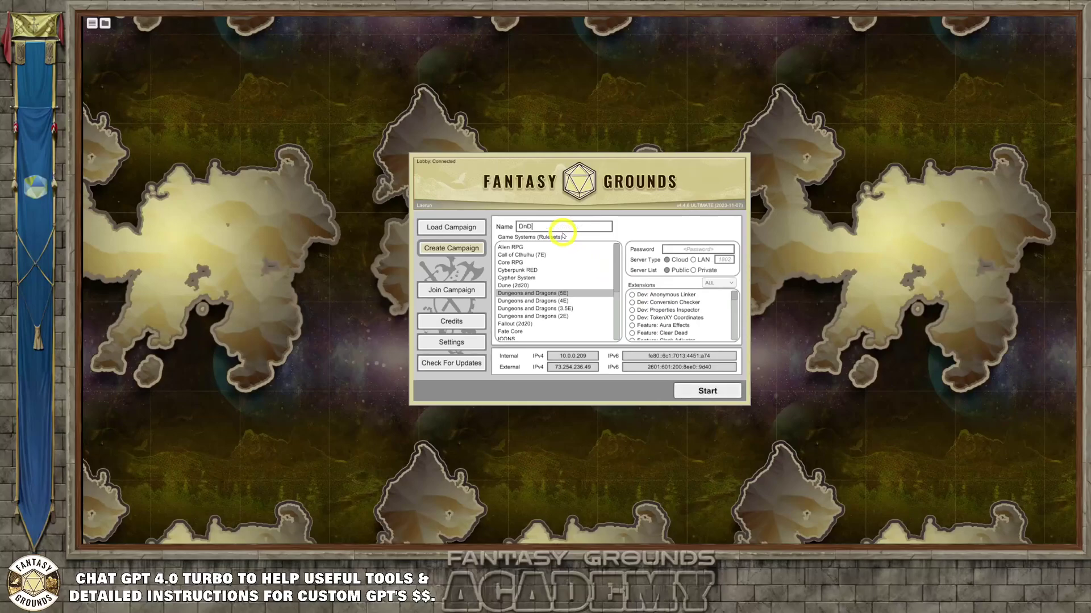
type("5e_")
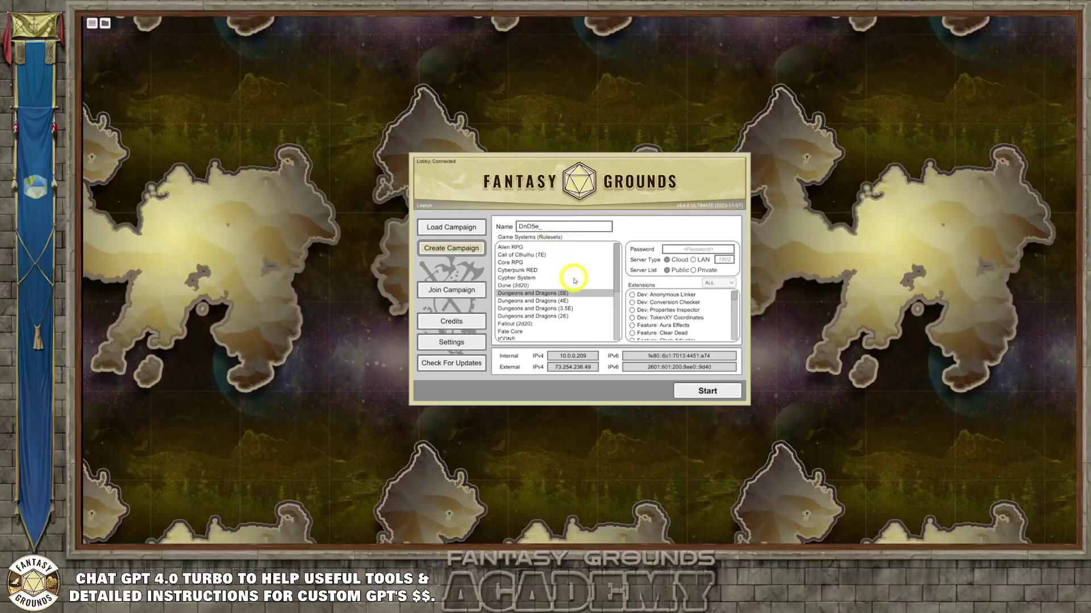
key("BackSpace")
type("_")
type("l")
left_click(606, 235)
type("_FGU")
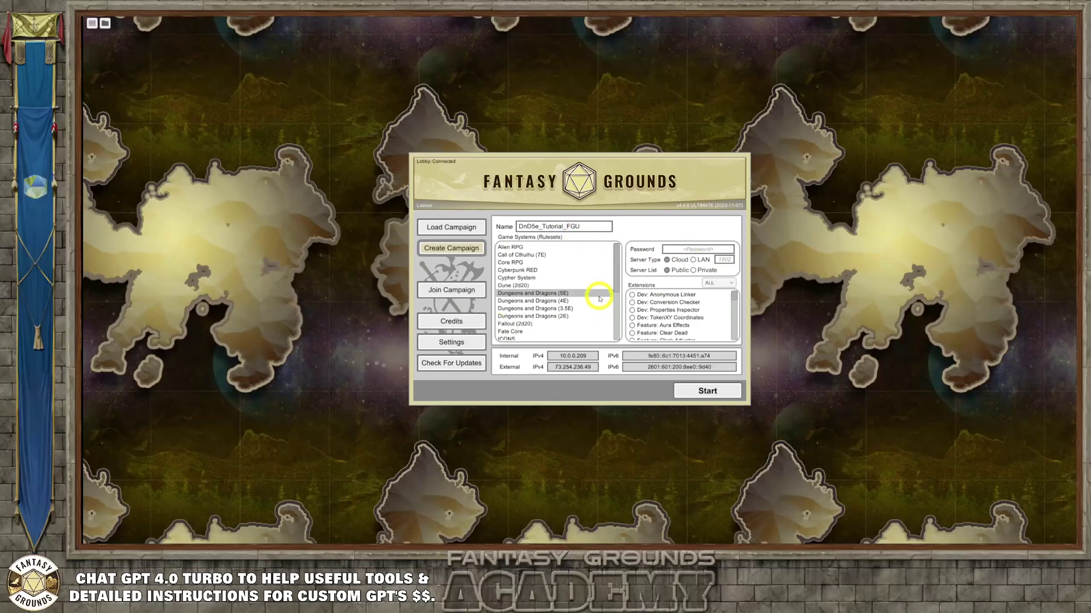
left_click(692, 260)
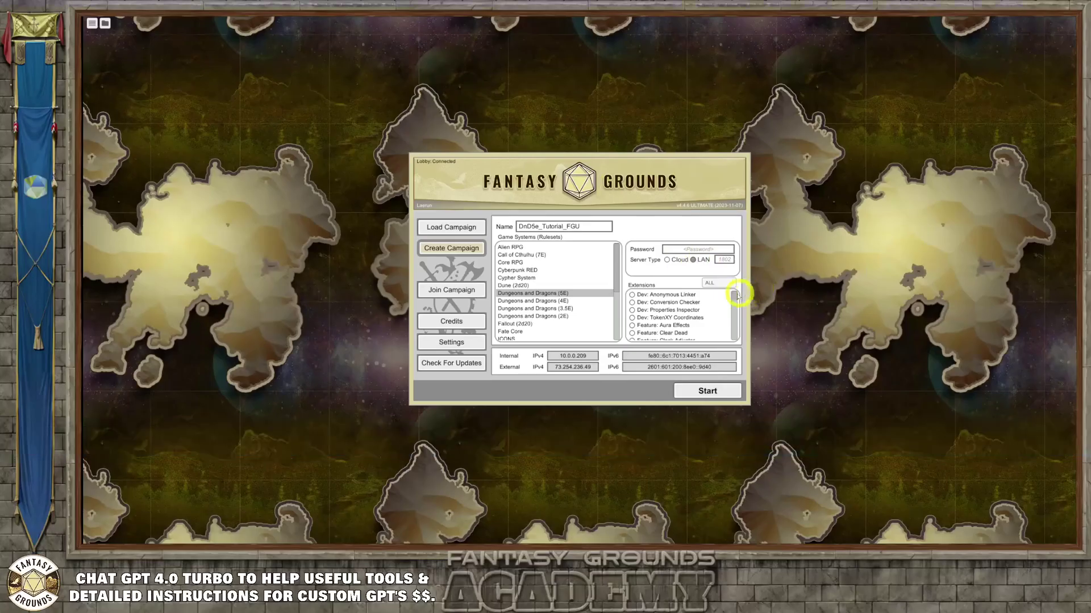